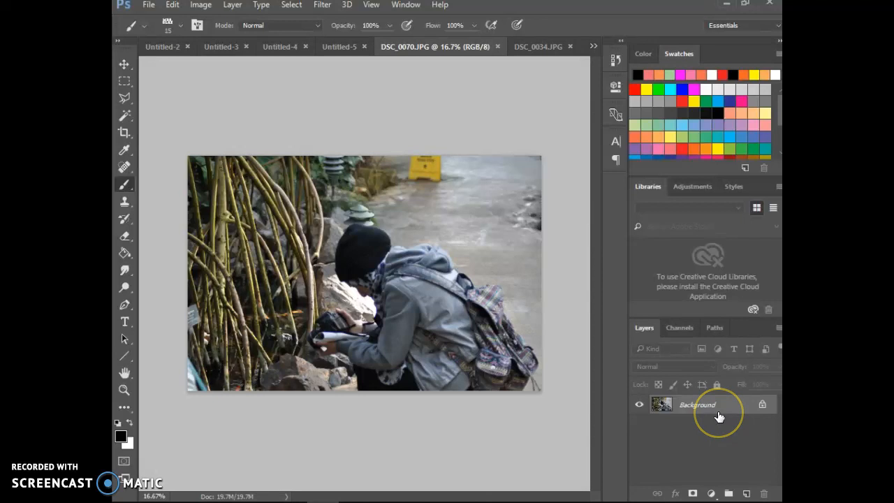
- Duplicate the Background layer in the DSC_0070.JPG document
left_click(426, 358)
mouse_move(431, 357)
left_mouse_down()
mouse_move(465, 368)
mouse_move(472, 360)
mouse_move(372, 299)
mouse_move(346, 162)
mouse_move(357, 161)
mouse_move(362, 184)
mouse_move(359, 168)
mouse_move(241, 70)
left_mouse_up()
left_click_drag(679, 403, 681, 404)
key("ctrl+j")
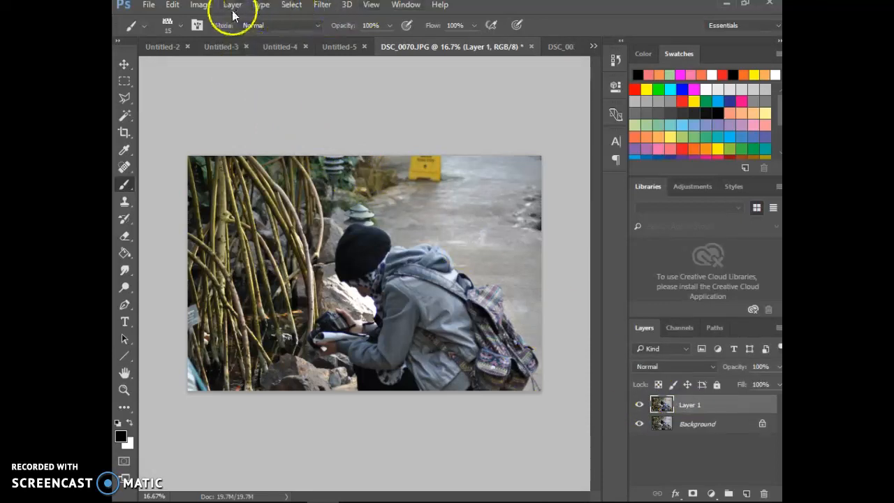
- Colorize the duplicated layer with a Hue/Saturation adjustment using Hue 187 and Saturation 63
left_click(227, 8)
left_click(209, 7)
mouse_move(217, 38)
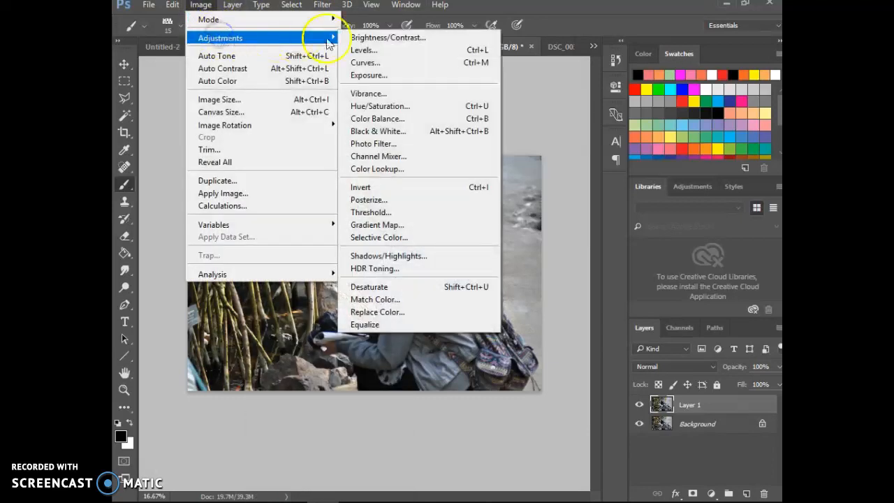
left_click(429, 107)
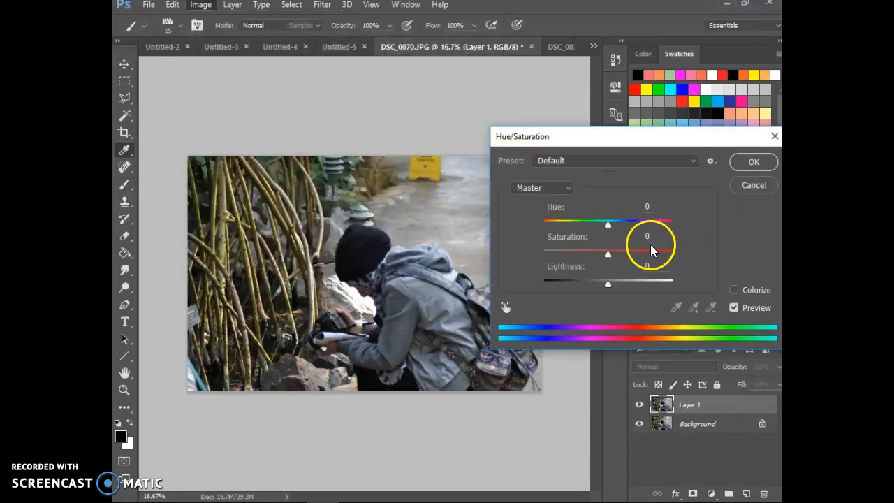
left_click(734, 289)
left_click_drag(543, 225, 610, 227)
left_click_drag(577, 257, 627, 260)
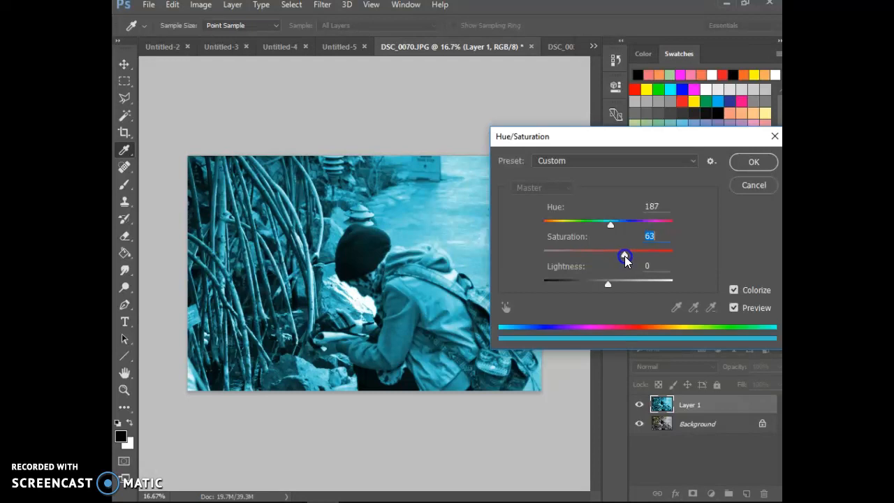
left_click(760, 168)
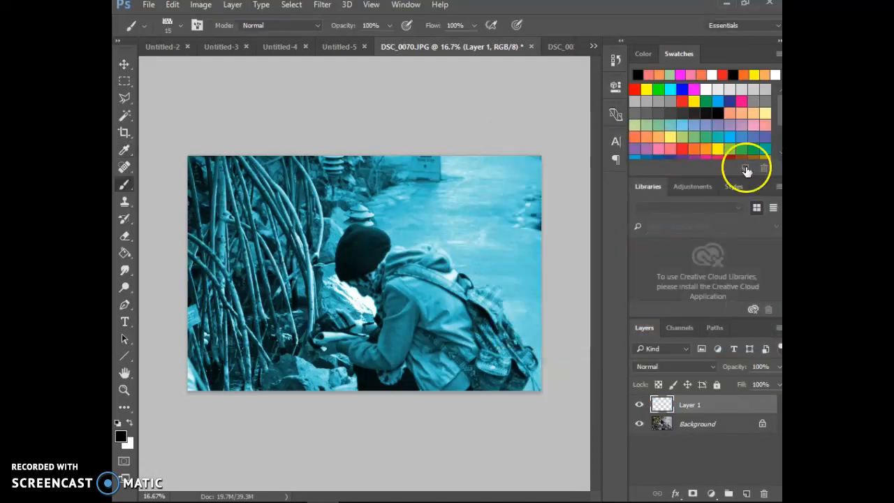
- Duplicate the Background layer of DSC_0034.JPG and start a Hue/Saturation adjustment on the copy with Colorize enabled
left_click(560, 46)
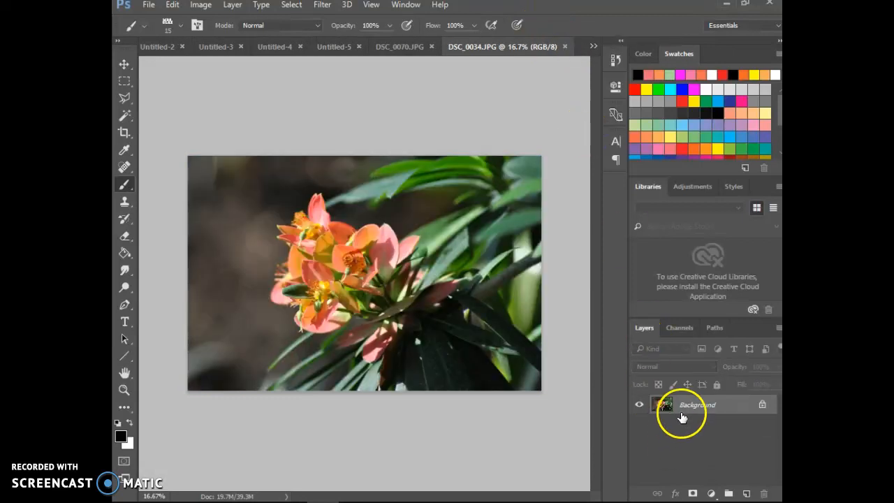
left_click_drag(681, 413, 685, 411)
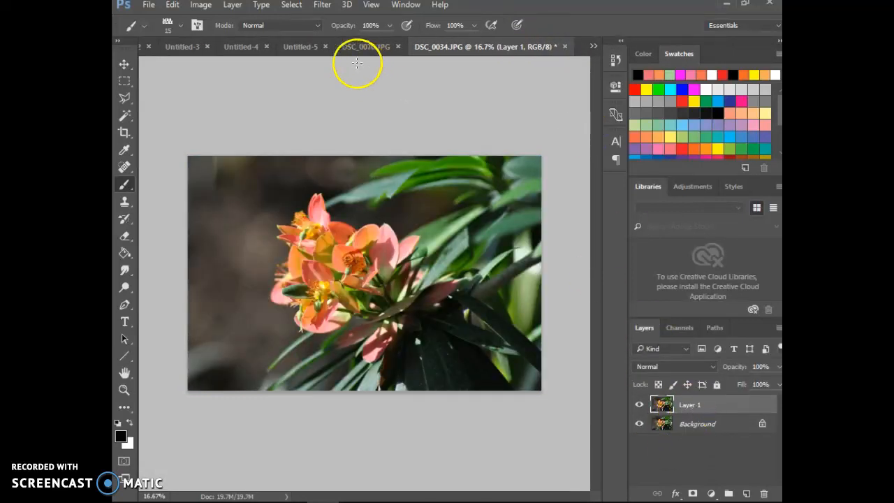
left_click(208, 7)
mouse_move(213, 37)
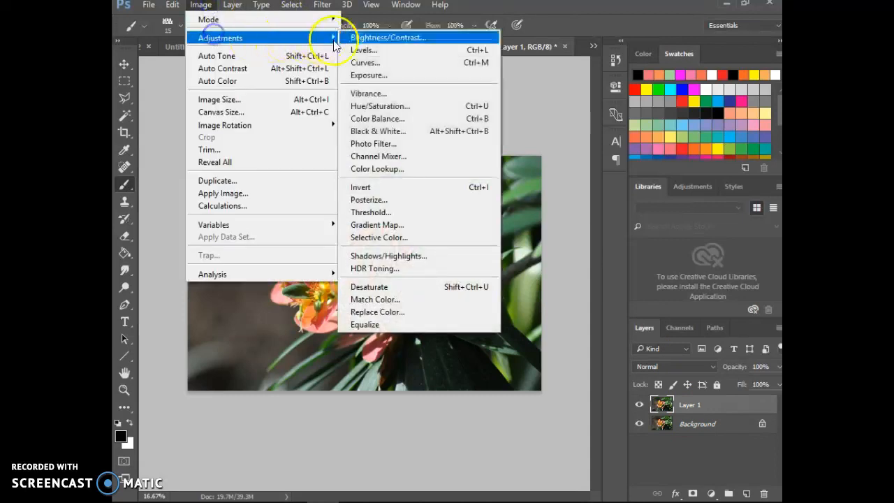
left_click(389, 105)
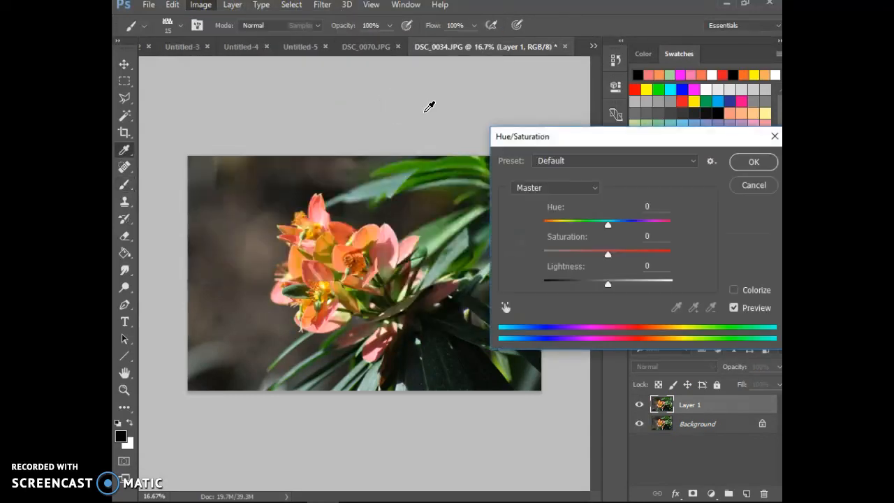
left_click(733, 290)
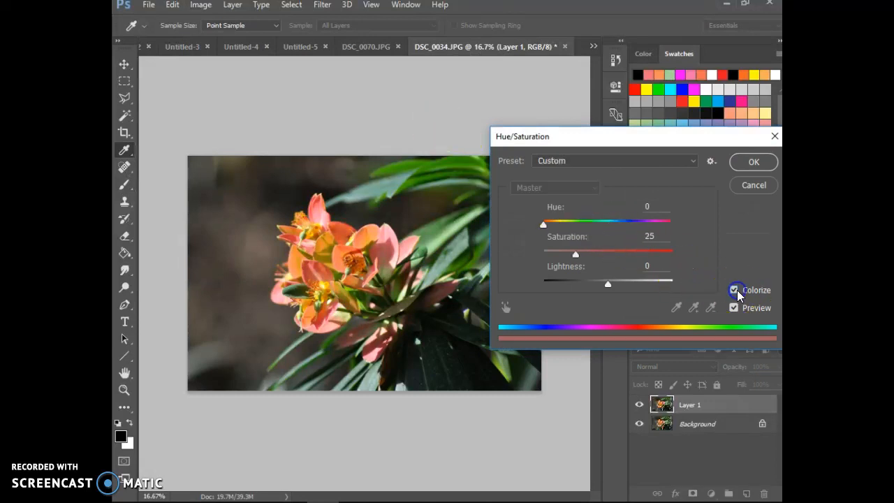
- Set Hue to 327 and Saturation to 76 and apply the adjustment to give the flower layer a pink tint
left_click_drag(543, 229, 550, 224)
left_click(579, 254)
left_click_drag(596, 258, 626, 260)
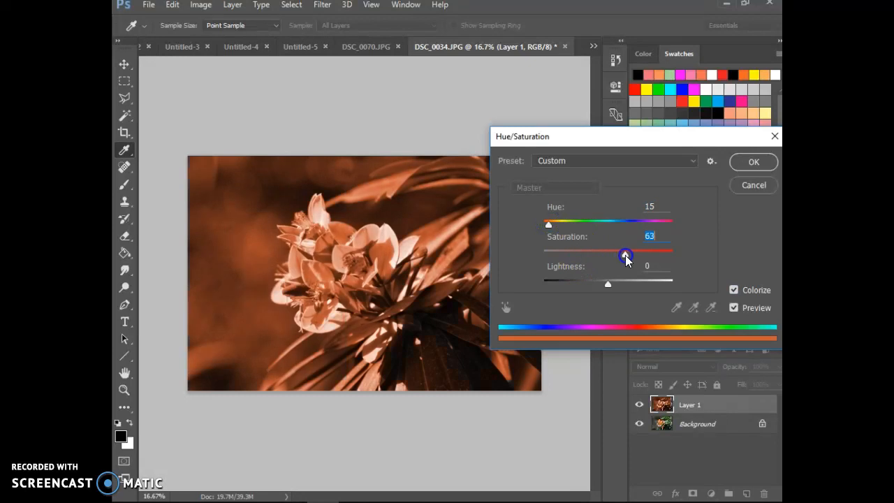
left_click_drag(550, 226, 661, 226)
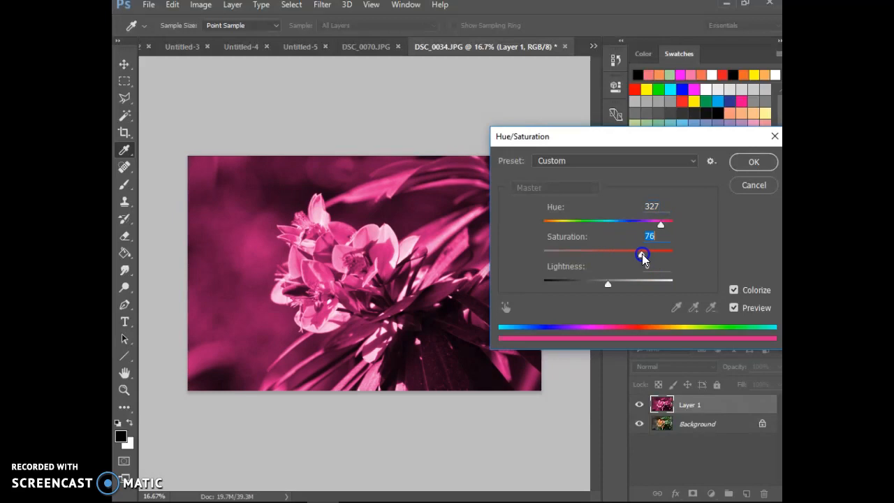
left_click(753, 162)
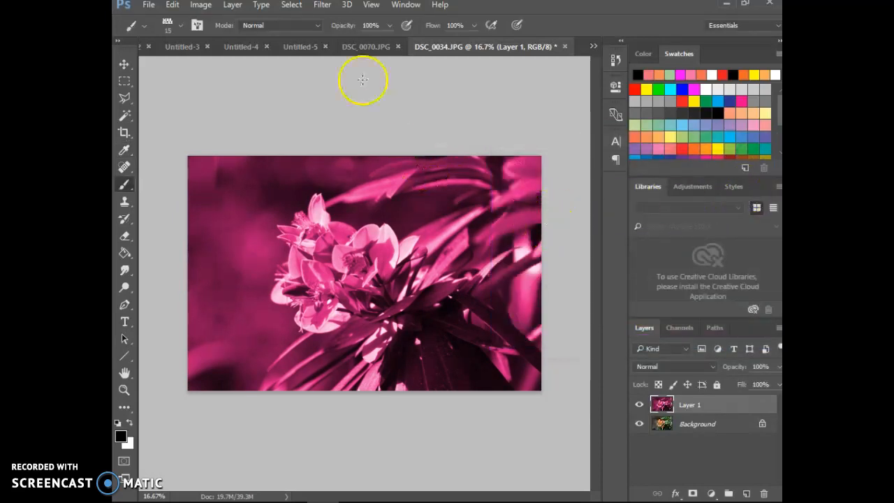
- Duplicate the pink flower layer from DSC_0034.JPG into the DSC_0070.JPG document as Layer 2
left_click(369, 45)
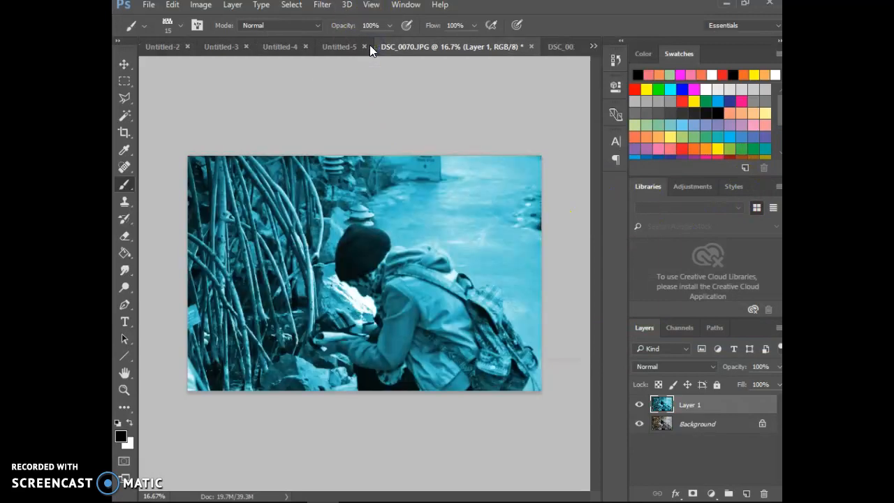
left_click(555, 47)
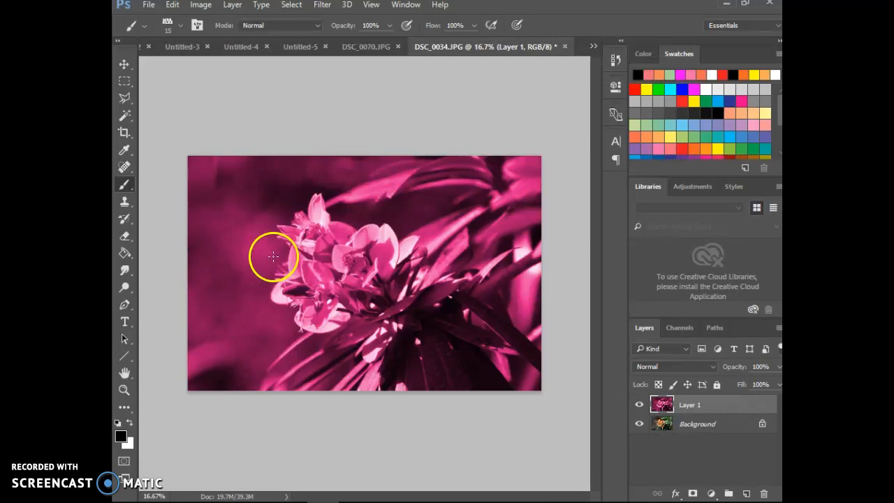
right_click(724, 411)
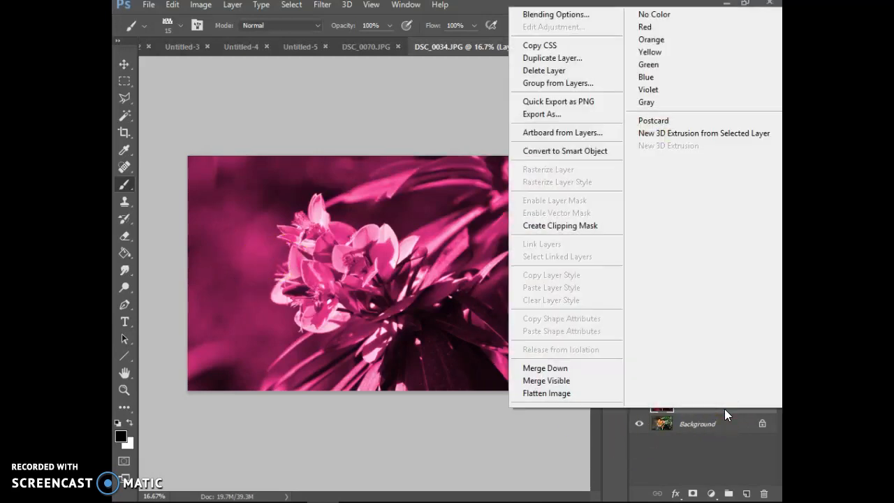
left_click(549, 58)
left_click(425, 184)
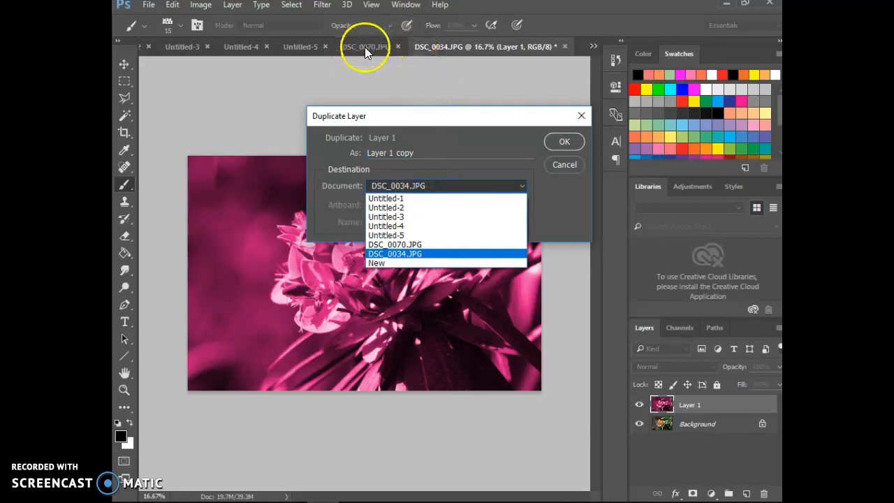
left_click(399, 244)
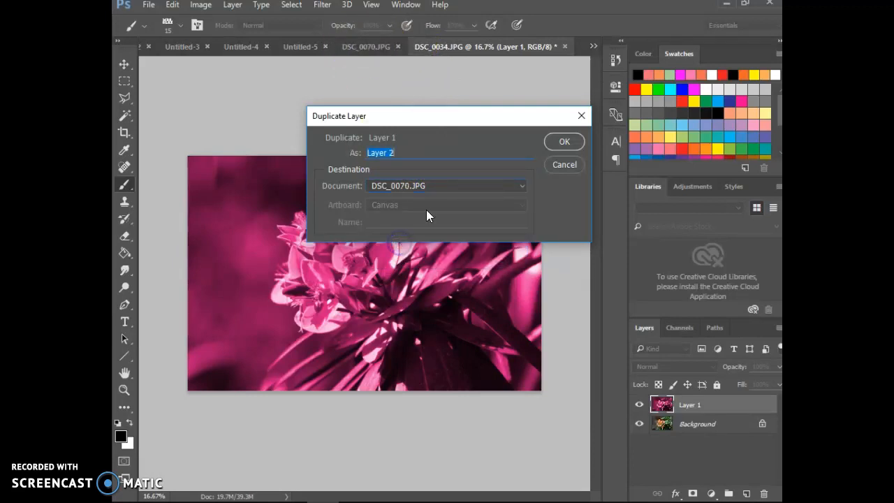
left_click(556, 142)
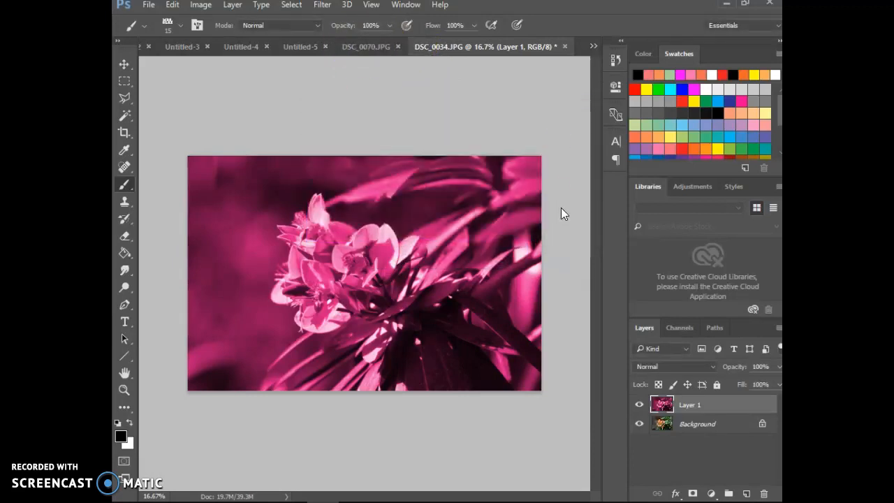
- Return to DSC_0070.JPG and compare the flower layer with the blue layer beneath by hiding and showing Layer 2
left_click(370, 47)
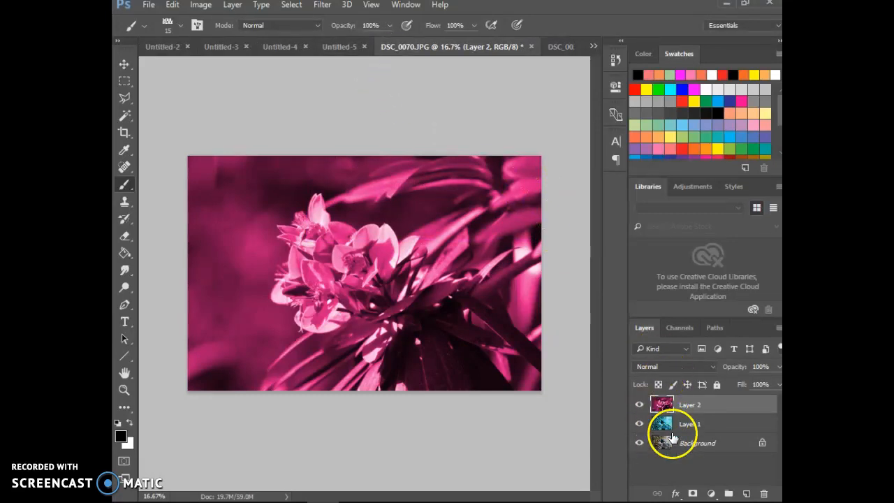
left_click(640, 406)
left_click(640, 407)
left_click(736, 419)
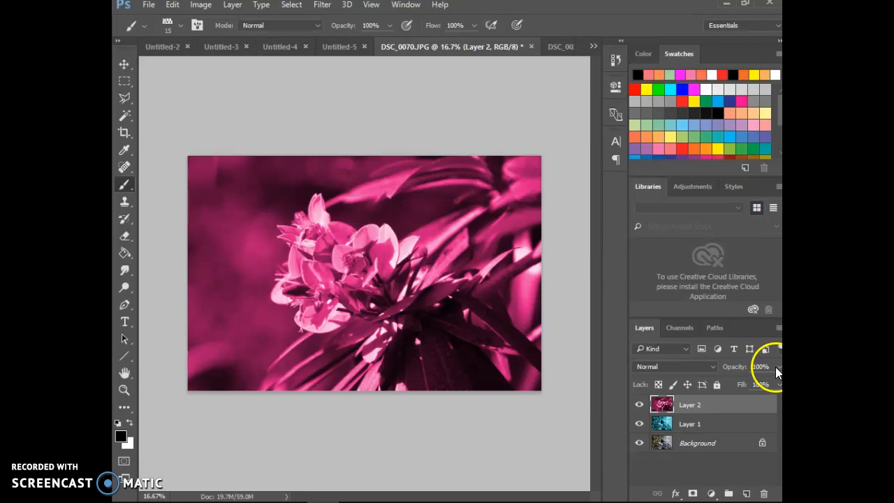
- Try out blend modes on Layer 2 one after another, from Dissolve through Lighten and Lighter Color to Hard Light, and check its opacity control
left_click(714, 368)
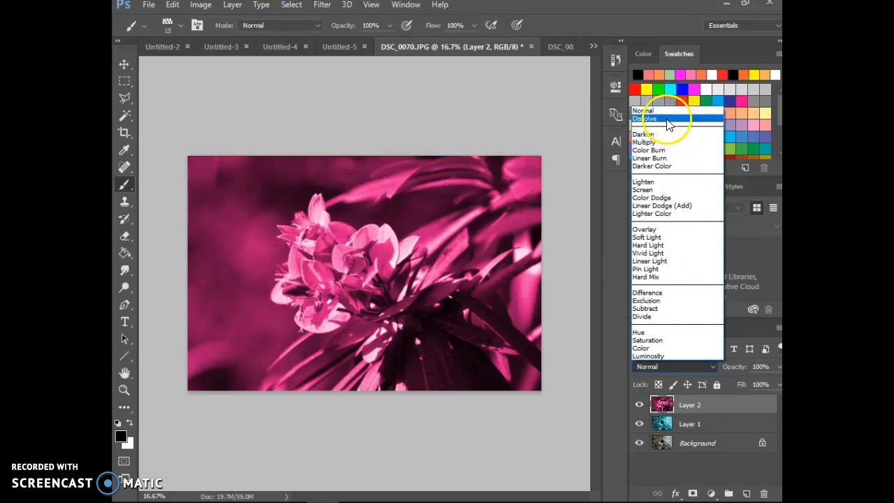
left_click(669, 123)
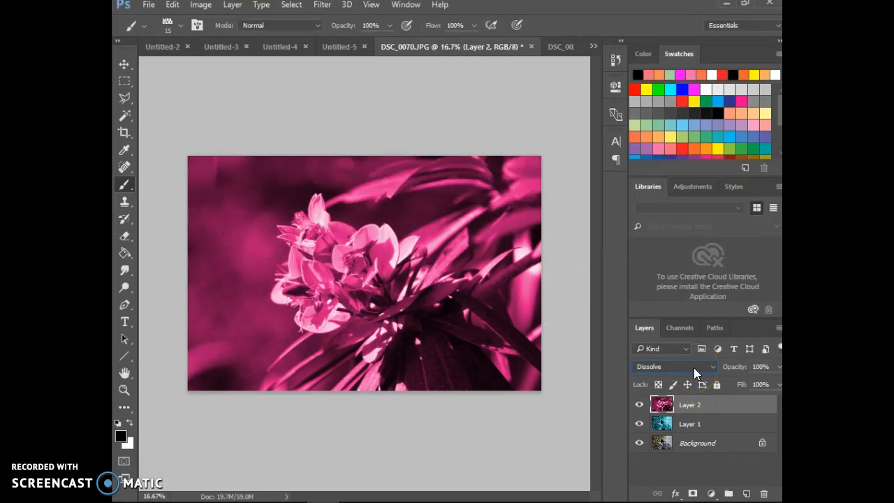
scroll(694, 368, "down", 1)
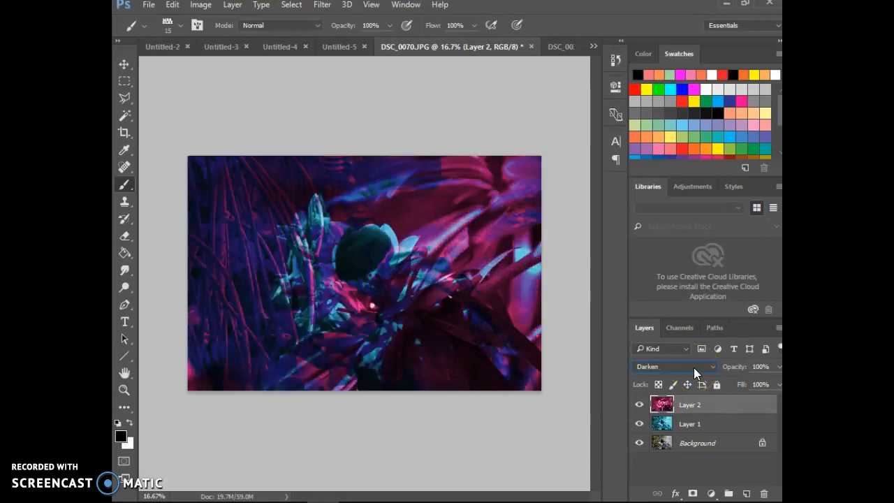
scroll(694, 367, "down", 1)
scroll(694, 367, "down", 1)
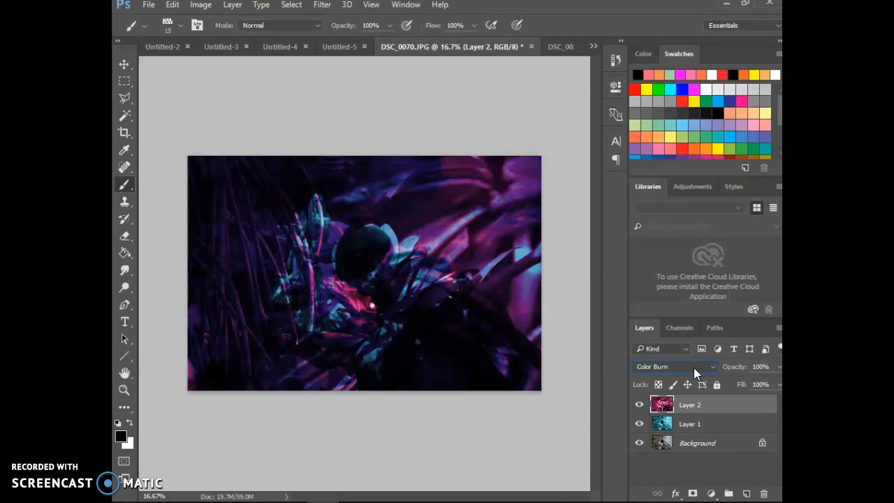
scroll(694, 367, "down", 1)
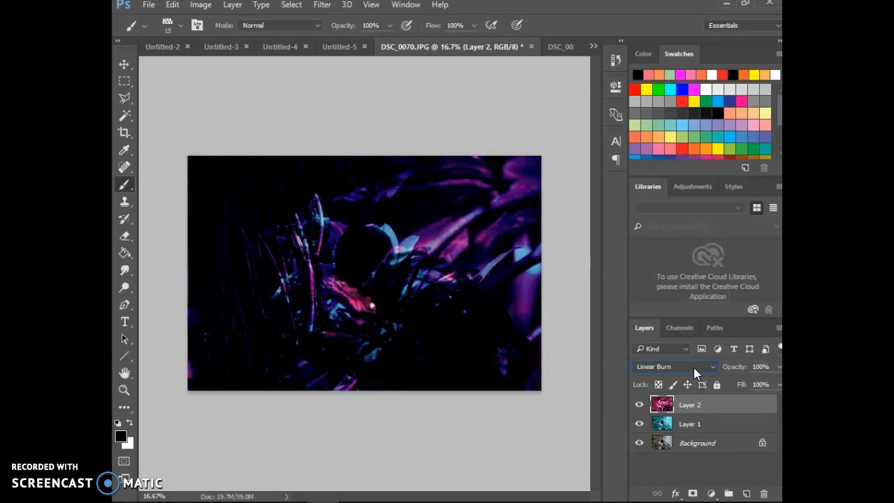
scroll(694, 368, "down", 1)
scroll(694, 367, "down", 1)
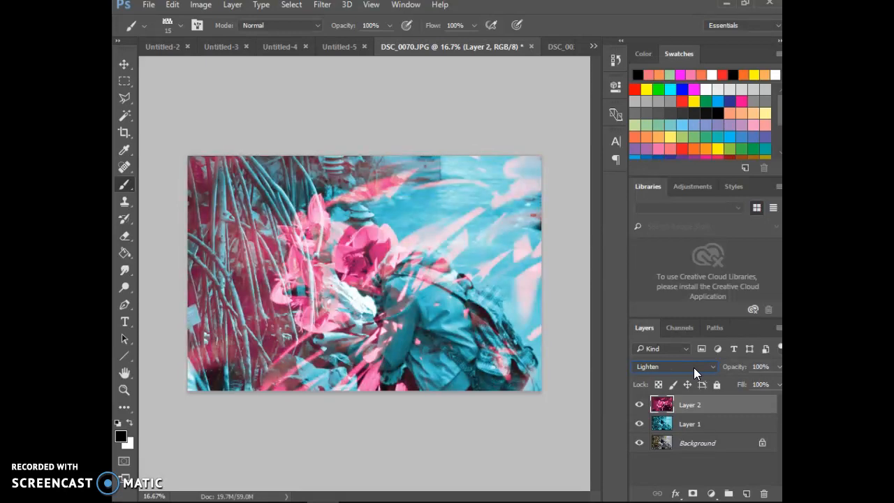
scroll(694, 368, "down", 1)
scroll(693, 368, "down", 1)
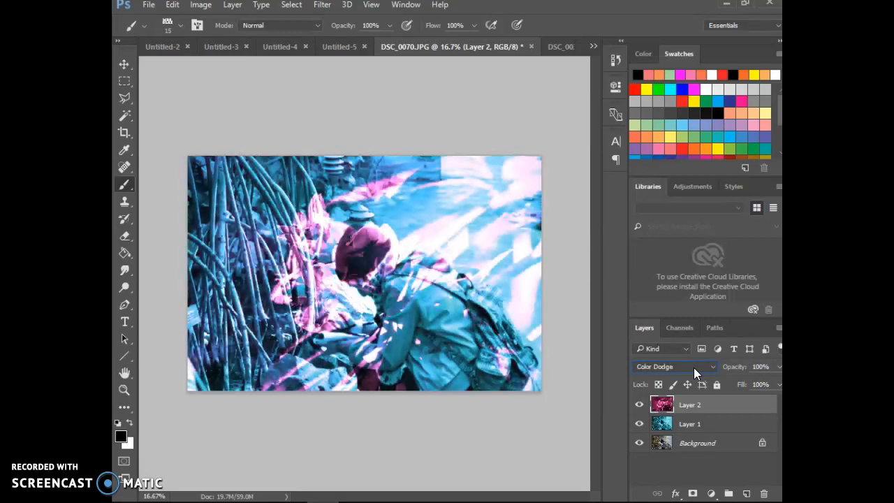
scroll(694, 368, "down", 1)
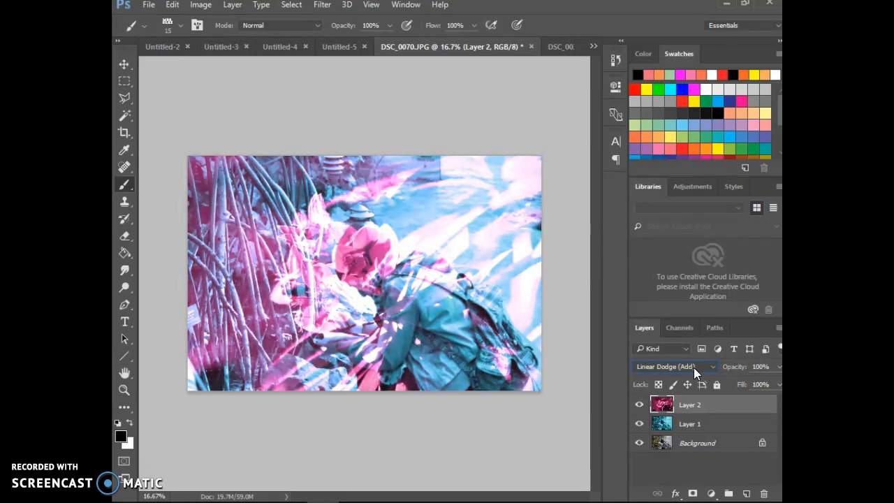
scroll(694, 367, "down", 1)
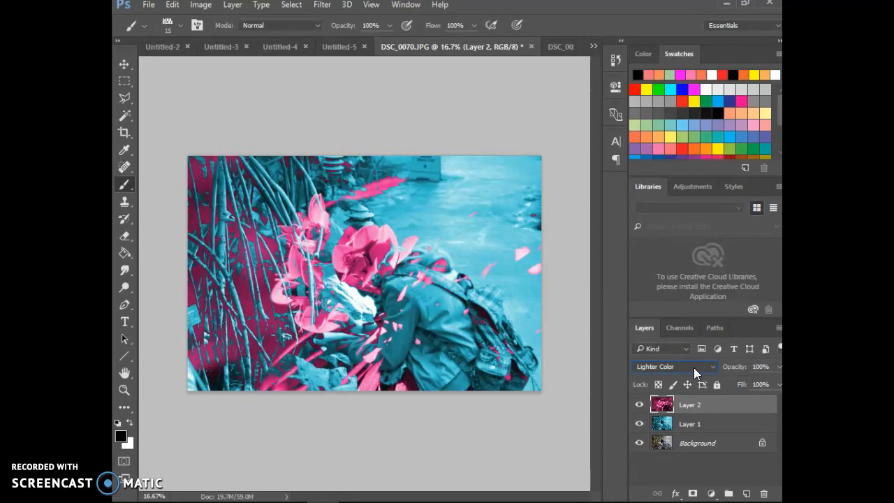
scroll(694, 368, "down", 1)
scroll(694, 368, "down", 1)
scroll(693, 367, "down", 1)
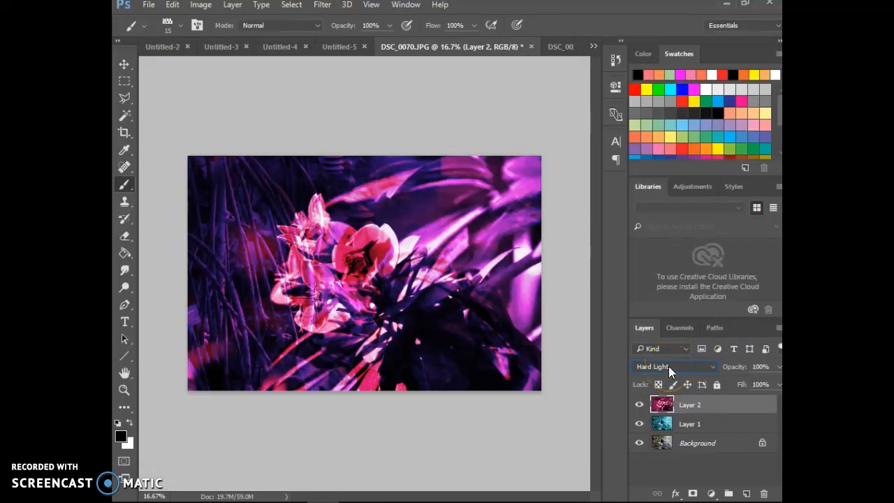
left_click(778, 367)
mouse_move(775, 382)
left_mouse_down()
mouse_move(747, 383)
mouse_move(779, 383)
left_mouse_up()
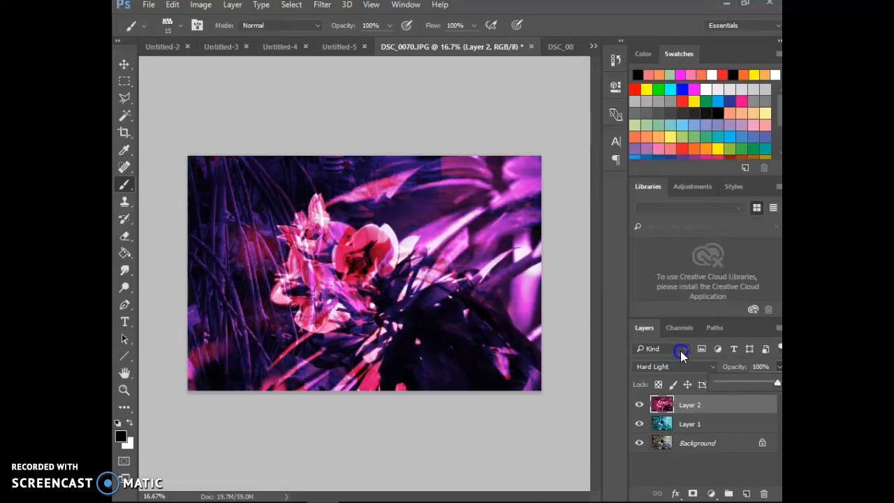
- Step Layer 2's blend mode from Soft Light through Vivid Light and set it to Difference
left_click(713, 364)
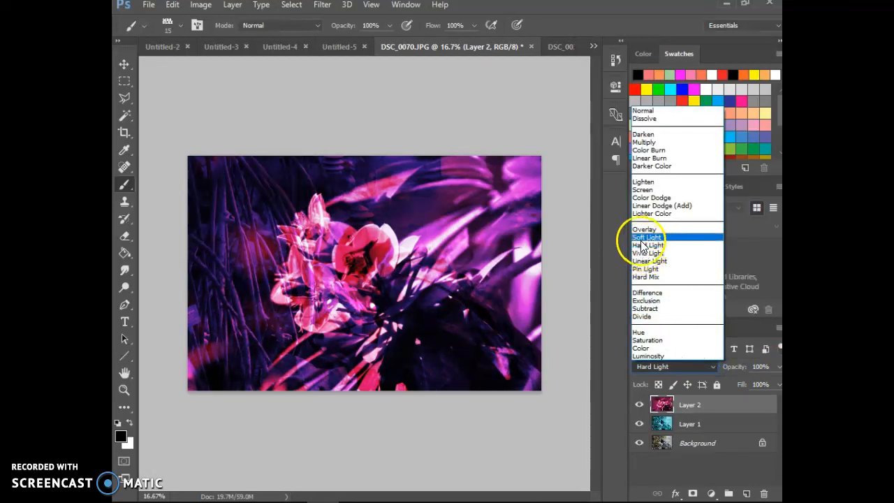
left_click(688, 236)
key("Down")
key("Down")
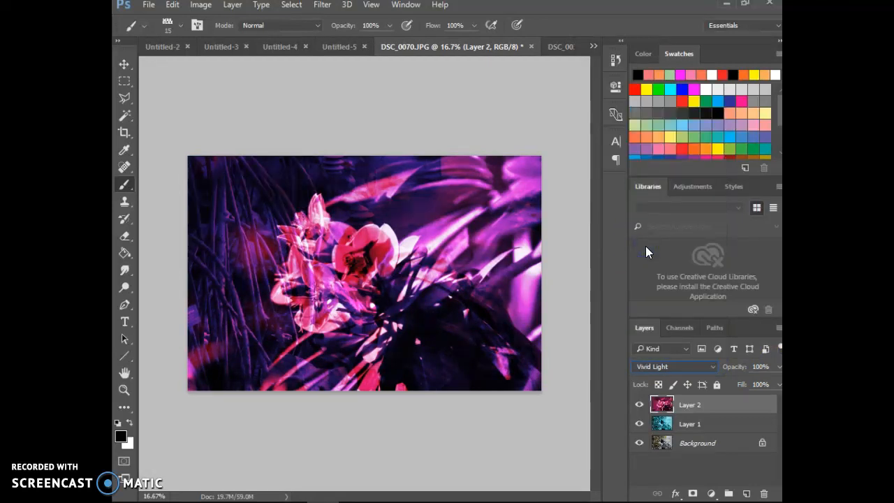
key("Down")
key("Down")
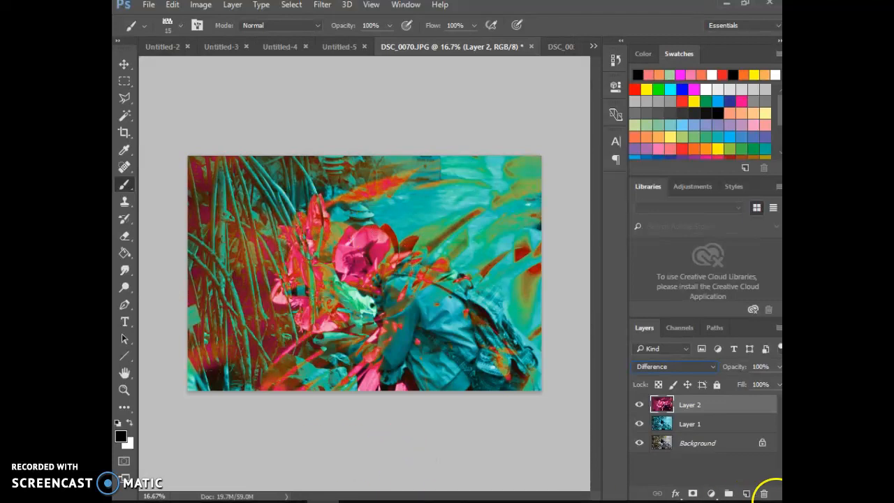
- Scale the pink flower Layer 2 up to about 115% with Free Transform and reposition it over the blue photo
left_click(701, 413)
left_click(735, 411)
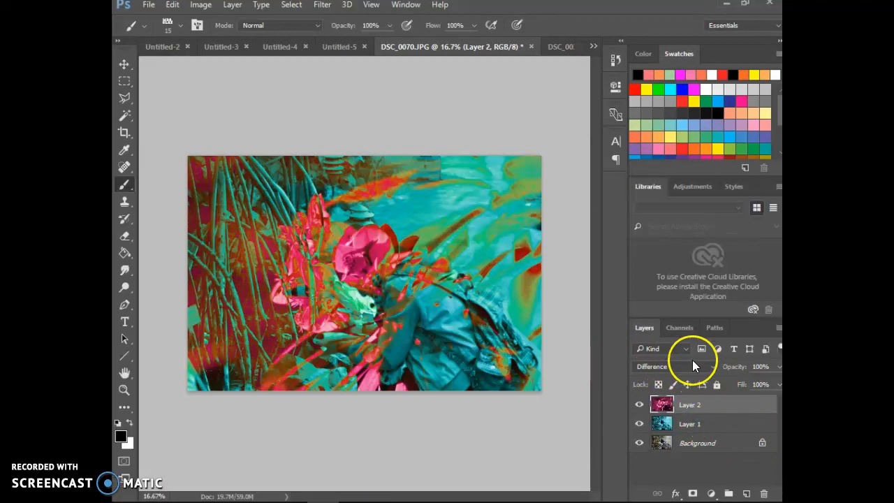
left_click(699, 410)
left_click(172, 5)
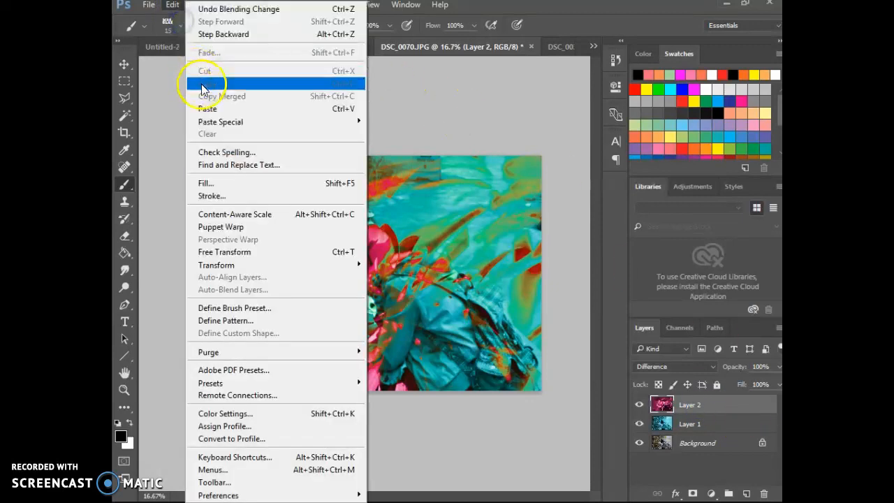
left_click(235, 253)
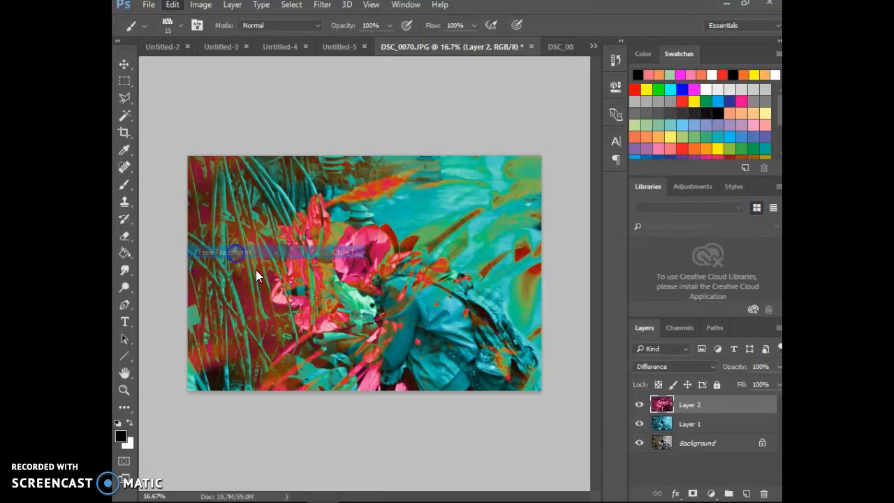
left_click_drag(543, 156, 603, 124)
left_click(383, 271)
left_click_drag(383, 271, 357, 277)
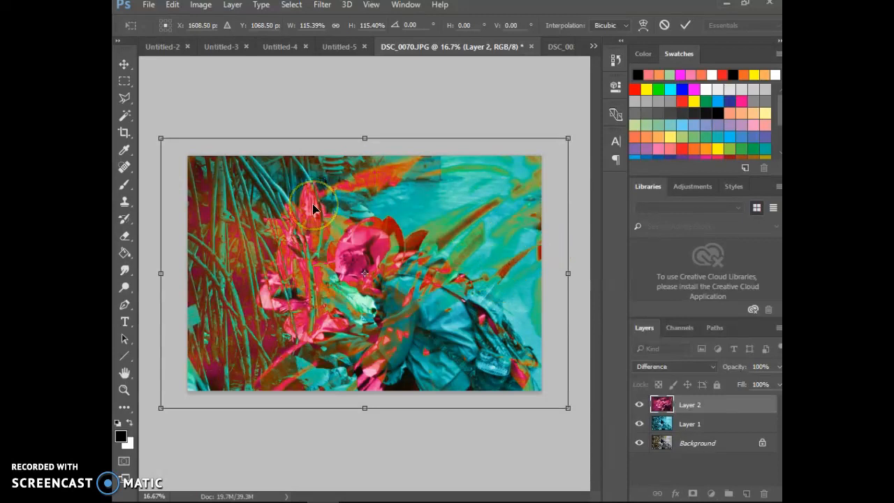
key("Return")
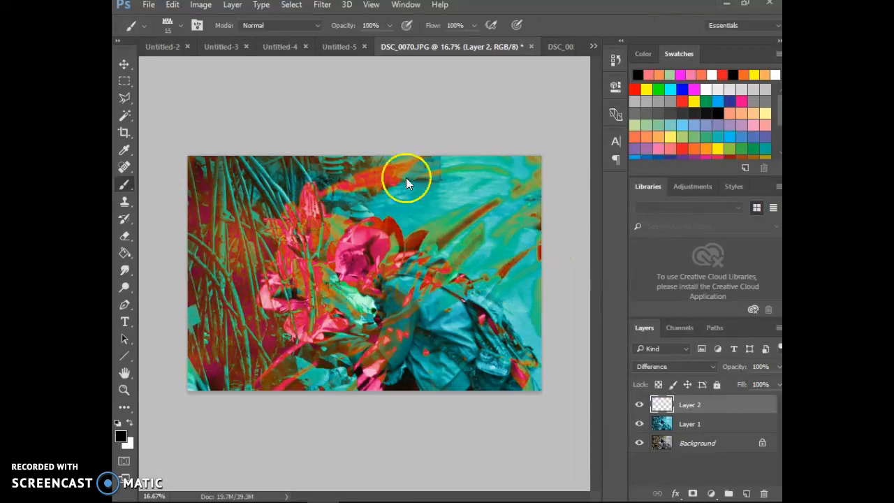
left_click_drag(351, 255, 386, 250)
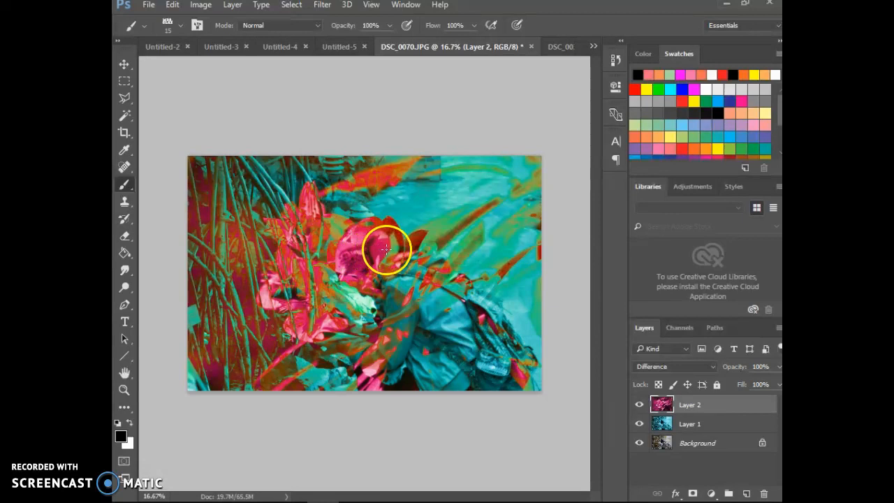
- Duplicate the blue Layer 1 into the DSC_0034.JPG document as Layer 2 and switch to that document
left_click(685, 424)
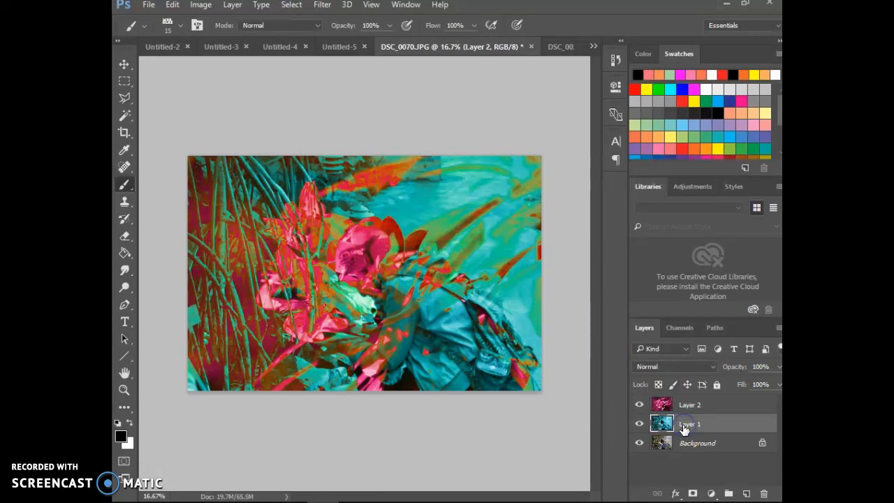
right_click(728, 427)
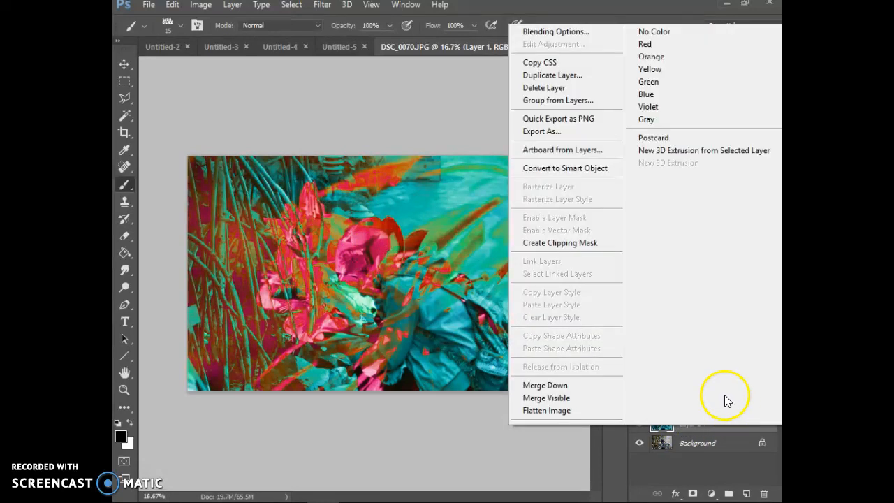
left_click(563, 75)
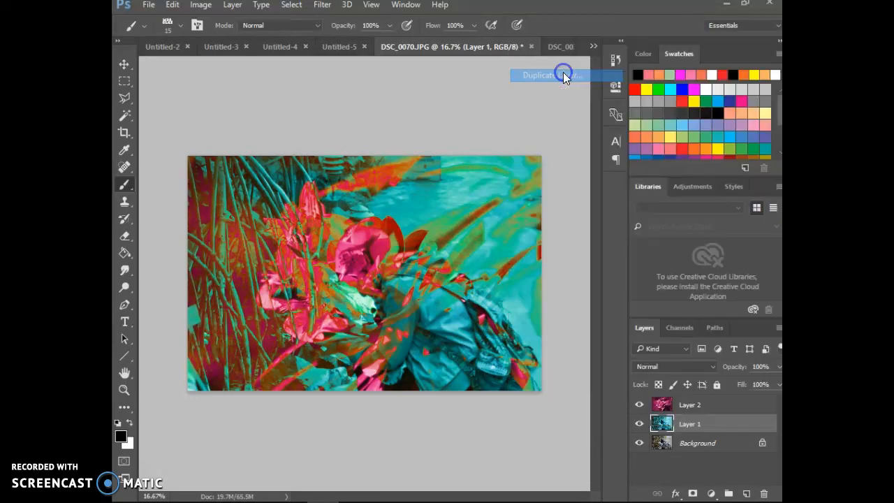
left_click(442, 187)
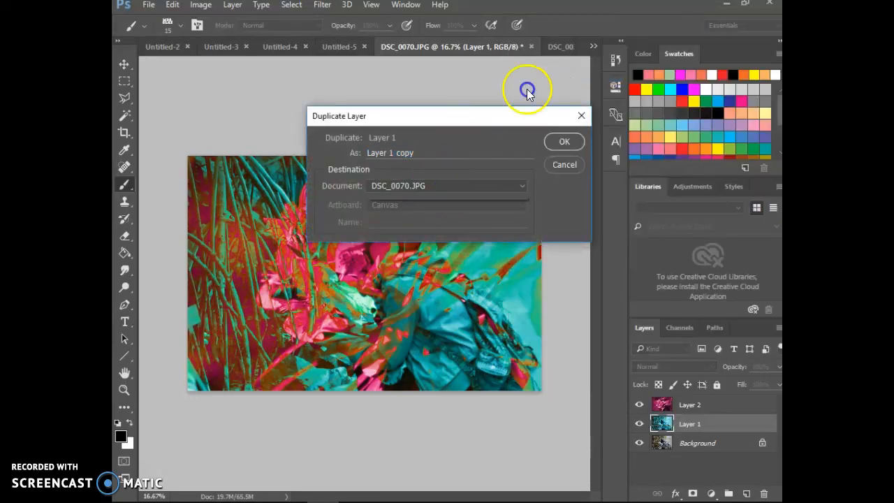
left_click(431, 254)
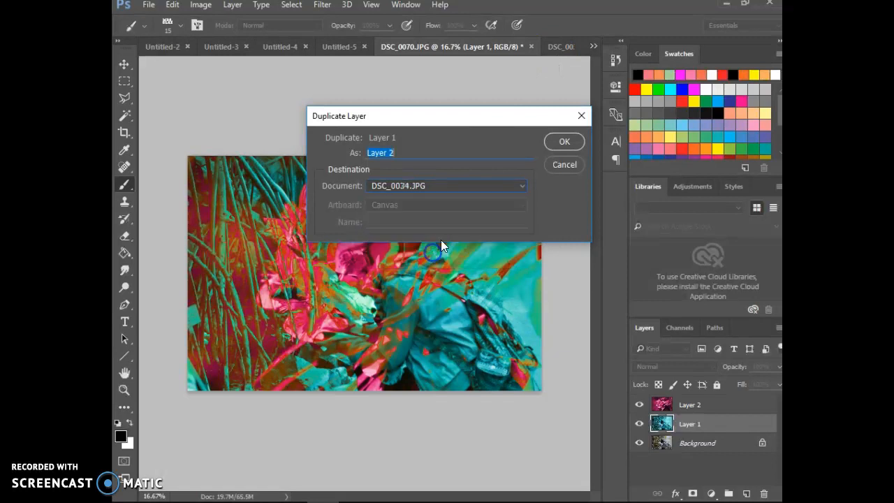
left_click(563, 142)
left_click(555, 46)
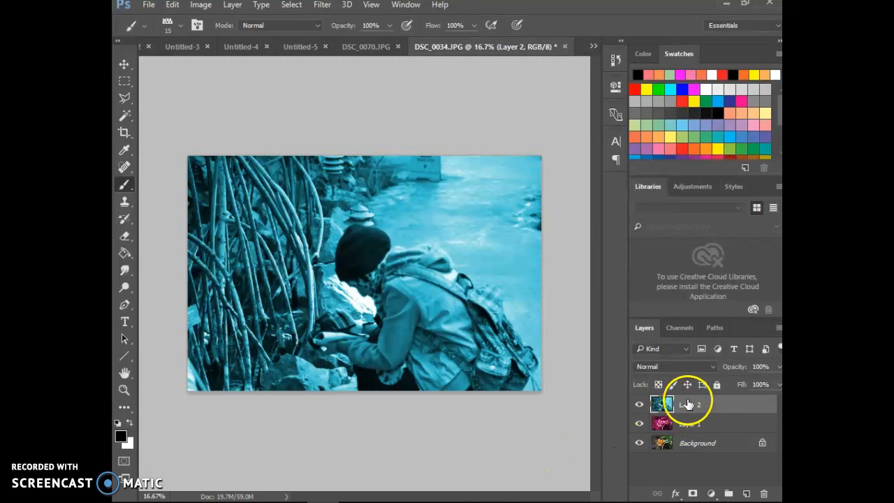
- Try the Difference blend mode on the blue Layer 2 and compare the blend with DSC_0070.JPG
left_click(712, 367)
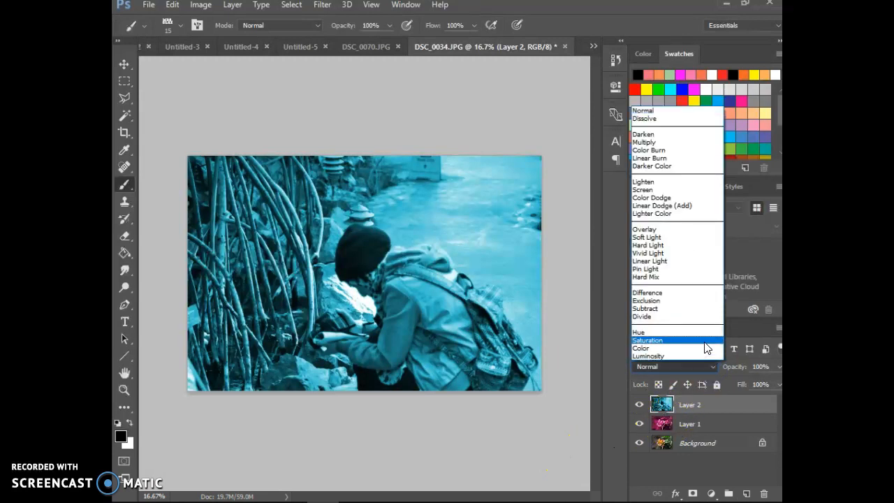
left_click(690, 292)
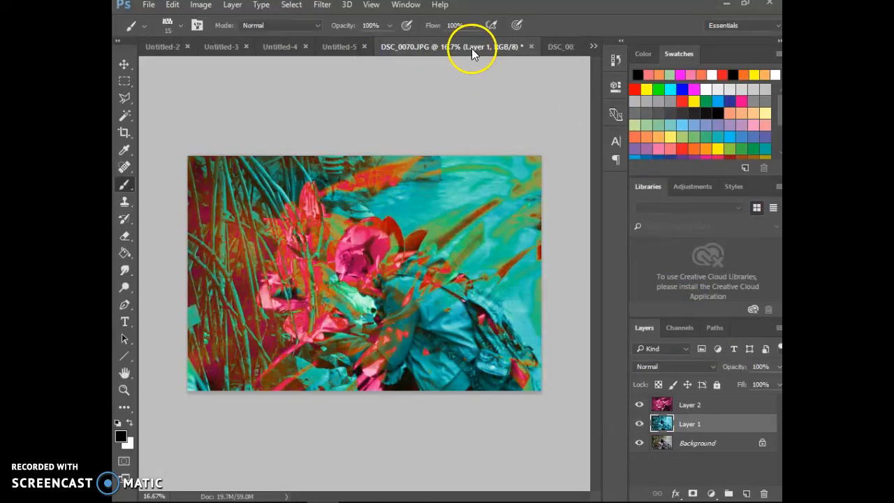
left_click(560, 55)
left_click_drag(725, 406, 702, 421)
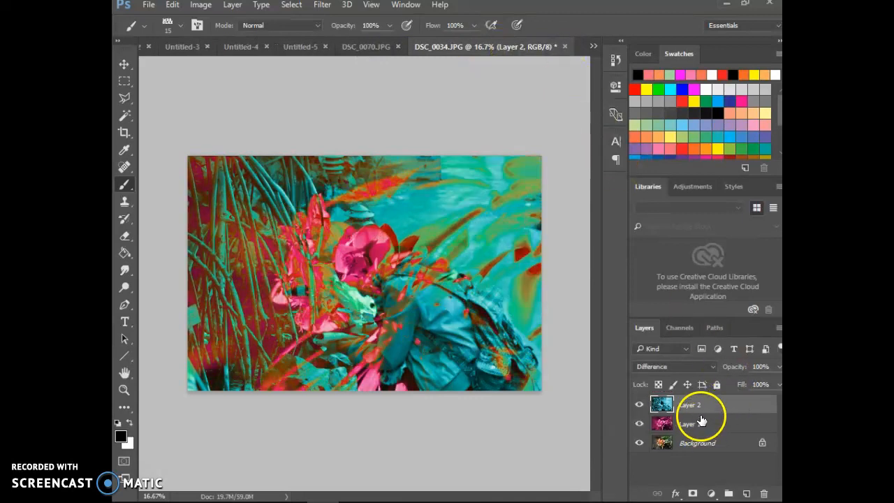
- Step Layer 2's blend mode from Lighten to Color Dodge and try out its opacity control
left_click(712, 367)
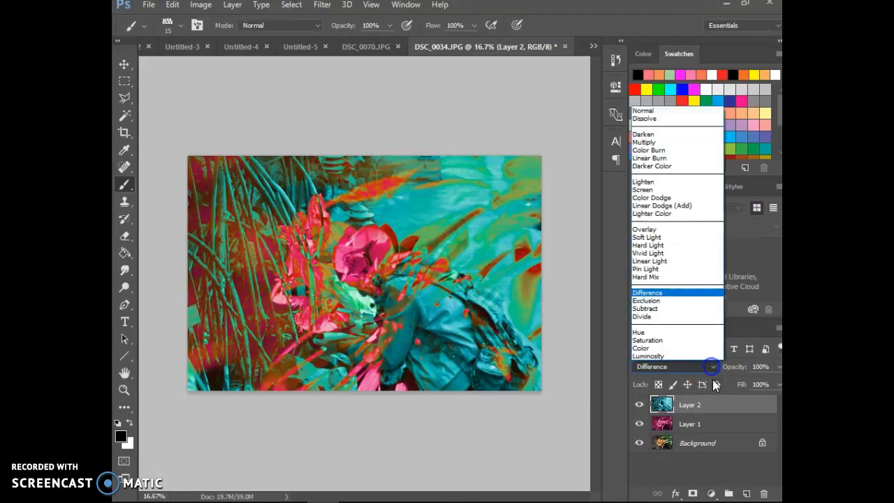
left_click(681, 183)
left_click(687, 339)
key("Down")
key("Down")
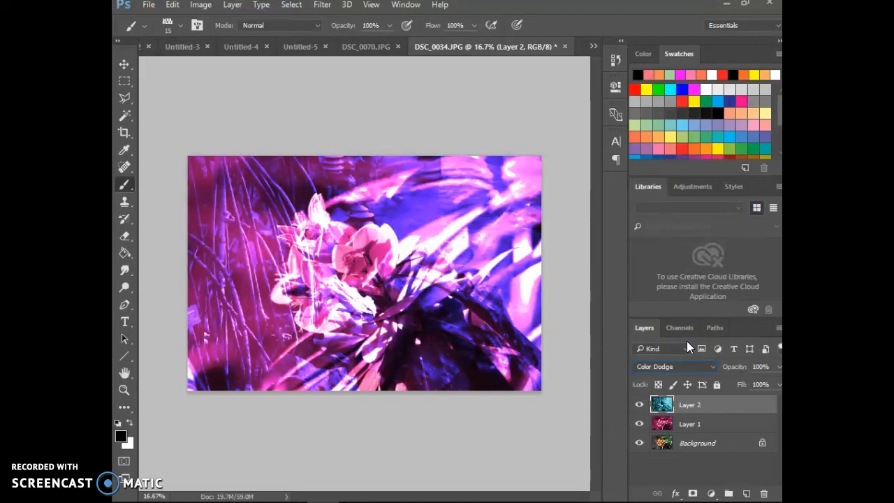
left_click(777, 367)
left_click_drag(776, 383, 772, 383)
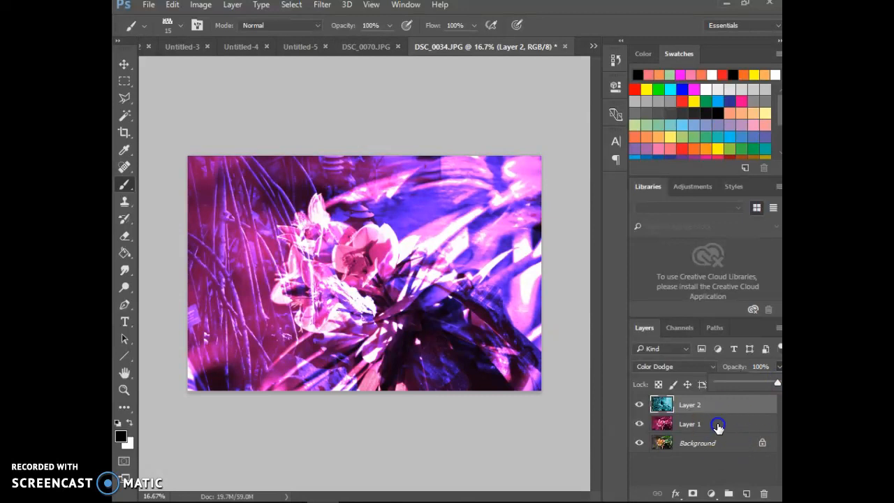
- Apply a Levels adjustment to the pink Layer 1 with black input level 13 and midtones 1.19
left_click(718, 425)
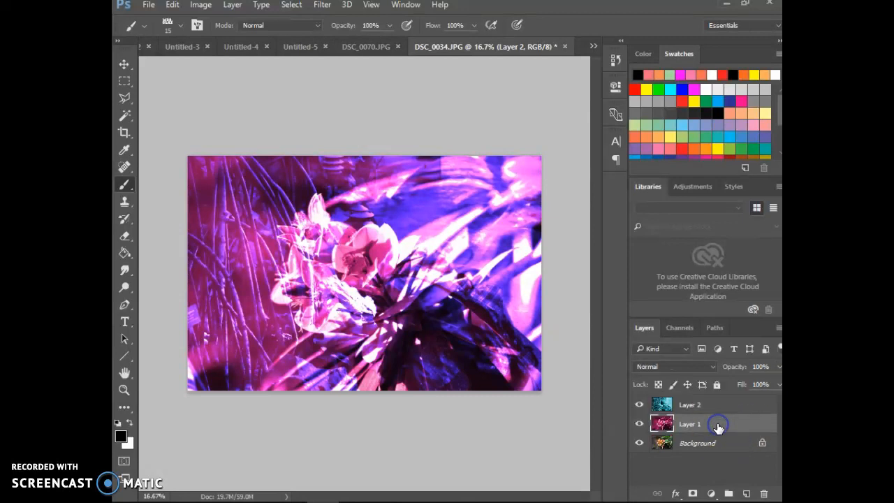
left_click(202, 6)
mouse_move(231, 36)
left_click(375, 53)
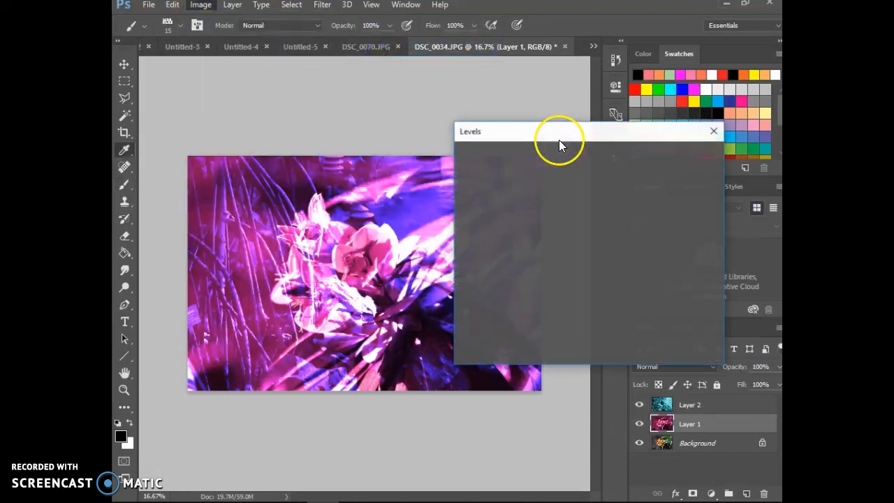
left_click_drag(559, 140, 597, 95)
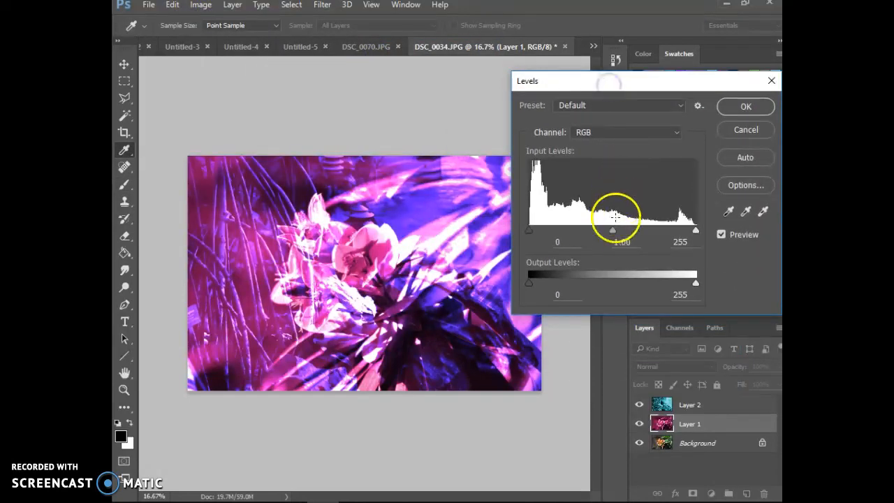
mouse_move(613, 231)
left_mouse_down()
mouse_move(595, 233)
mouse_move(602, 235)
left_mouse_up()
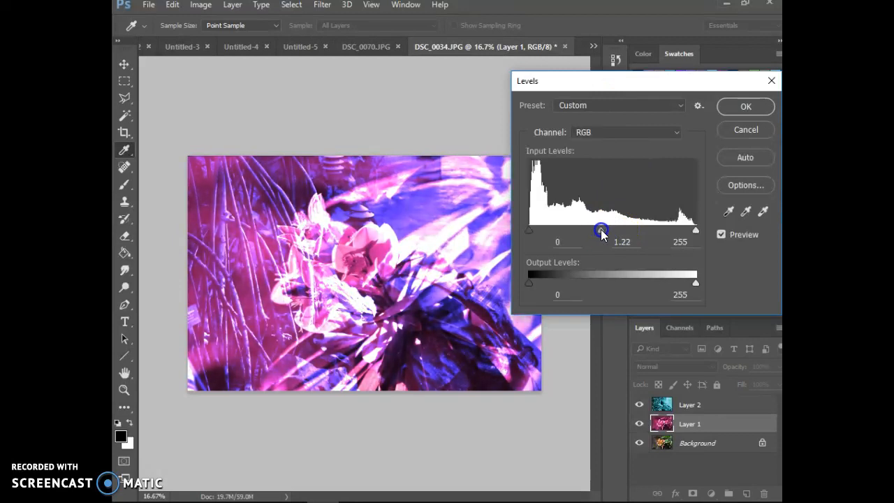
mouse_move(536, 228)
left_mouse_down()
mouse_move(550, 229)
mouse_move(538, 233)
left_mouse_up()
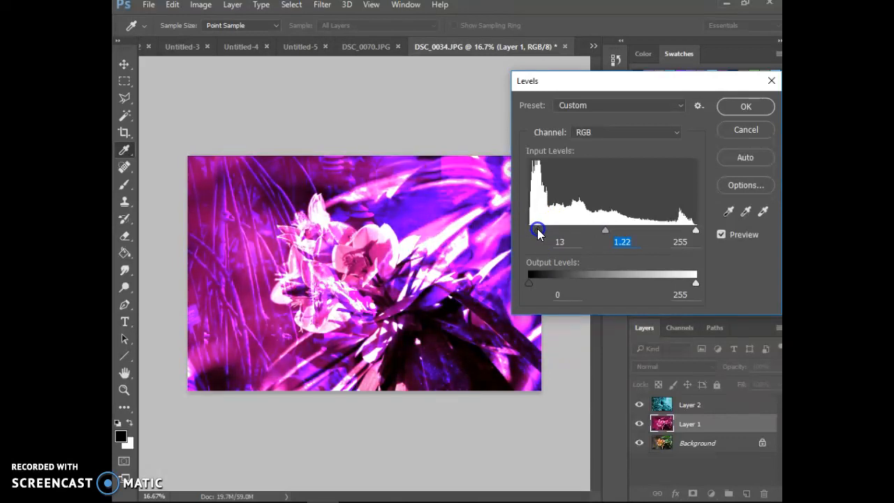
left_click_drag(604, 230, 607, 232)
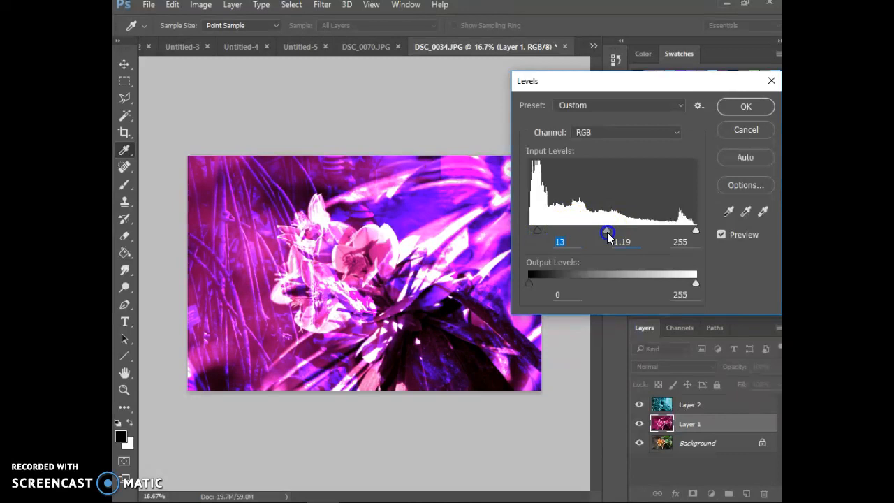
left_click(765, 110)
- Lower the pink Layer 1's opacity to 74% and return to the DSC_0070.JPG document
left_click(776, 366)
left_click_drag(777, 365, 763, 386)
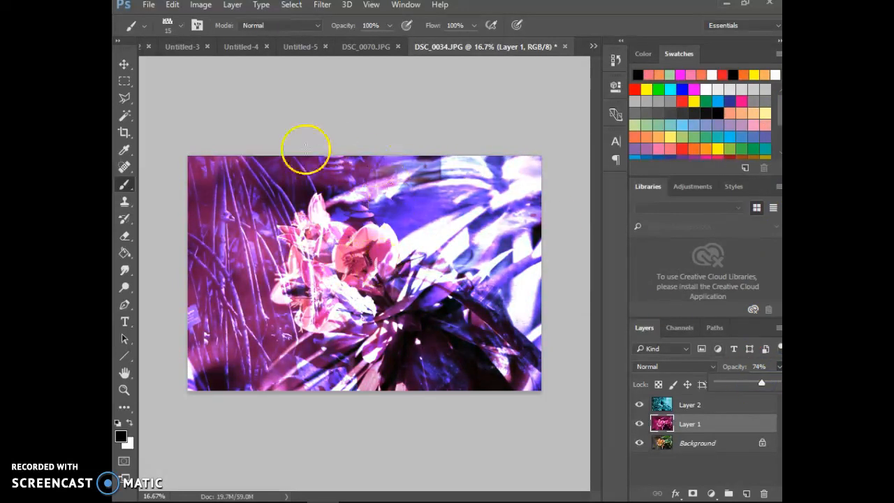
left_click(355, 48)
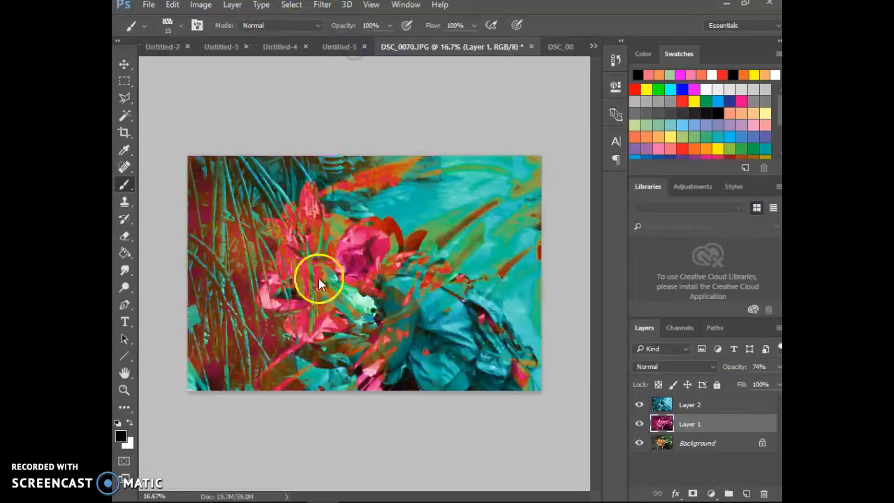